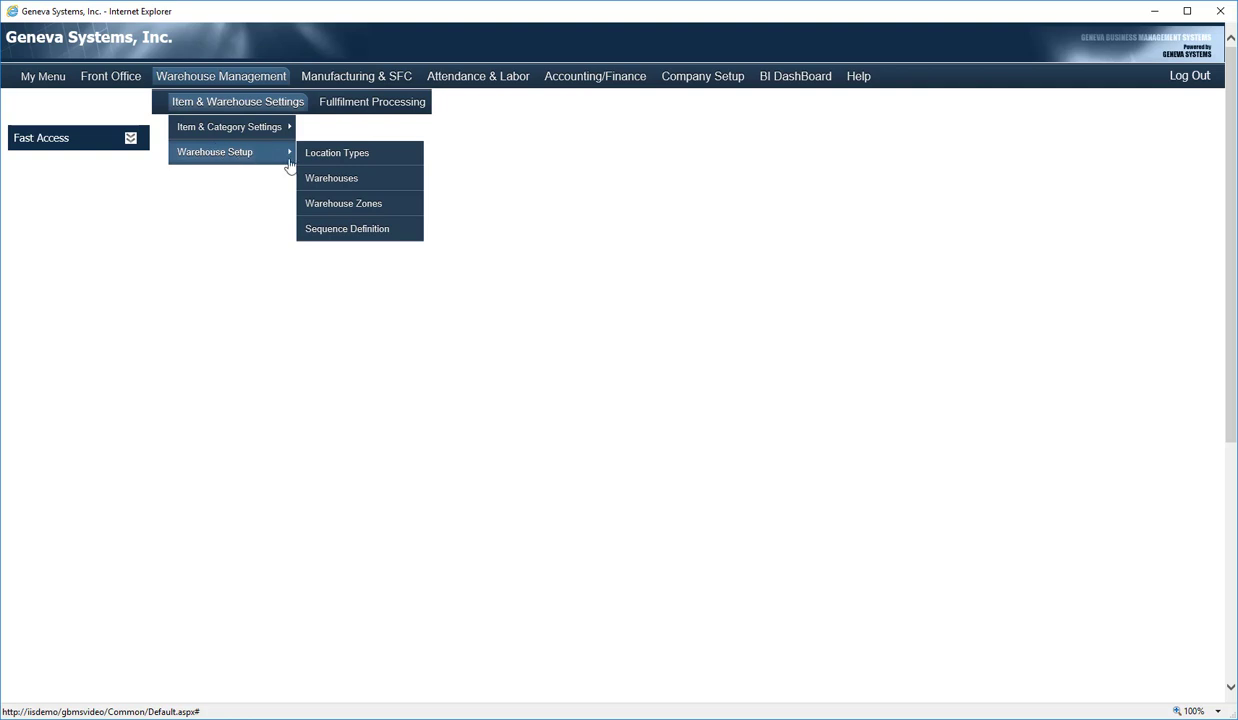
Open the Warehouses setup and review the demo warehouse's general, locations, zones, other and options settings.
click(316, 179)
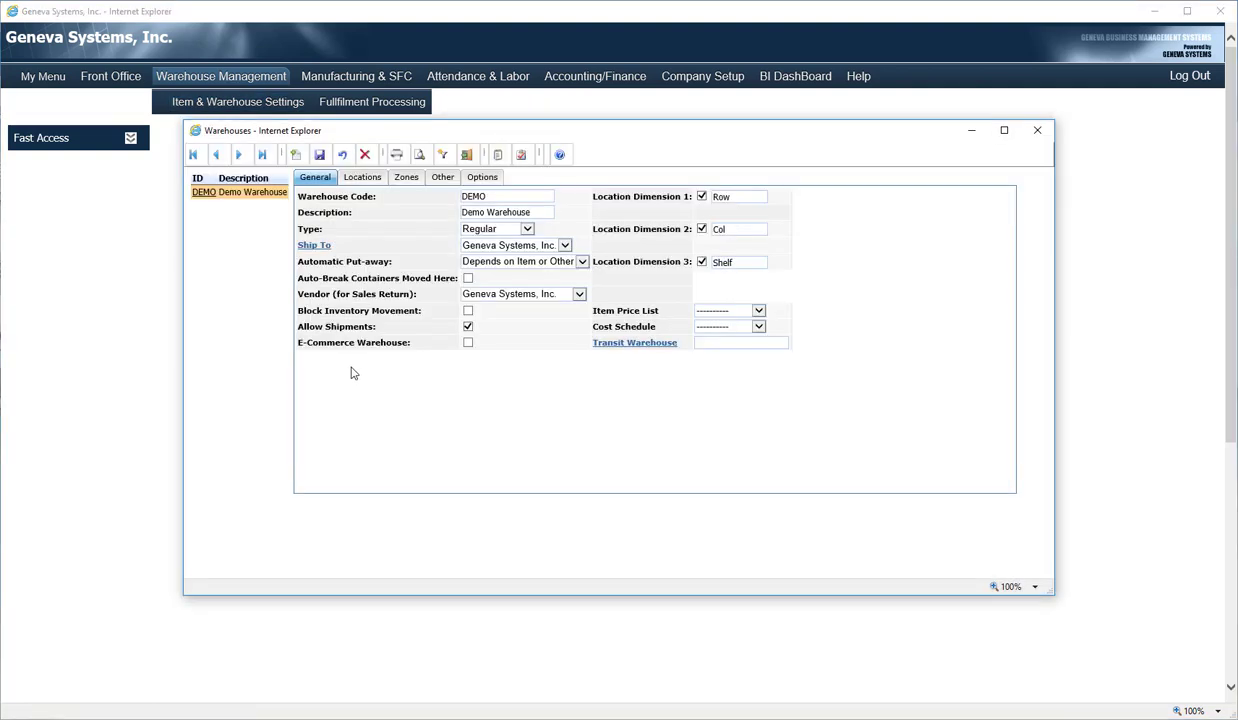
click(361, 186)
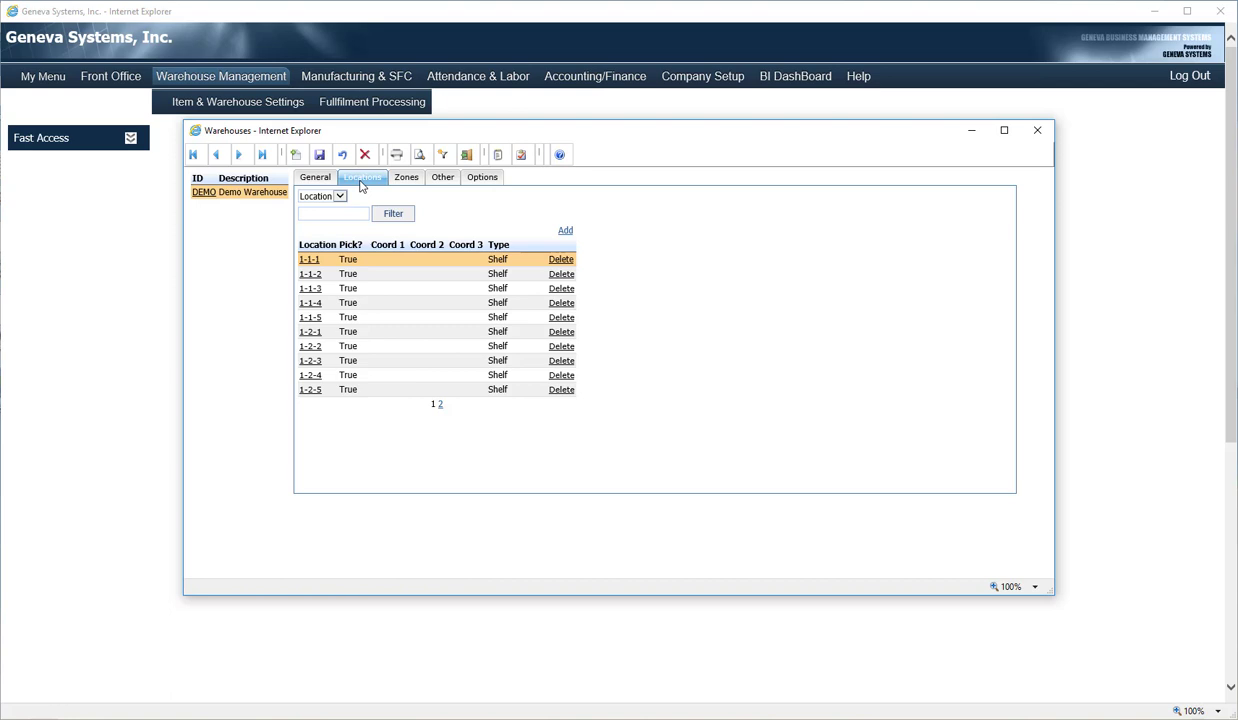
click(405, 181)
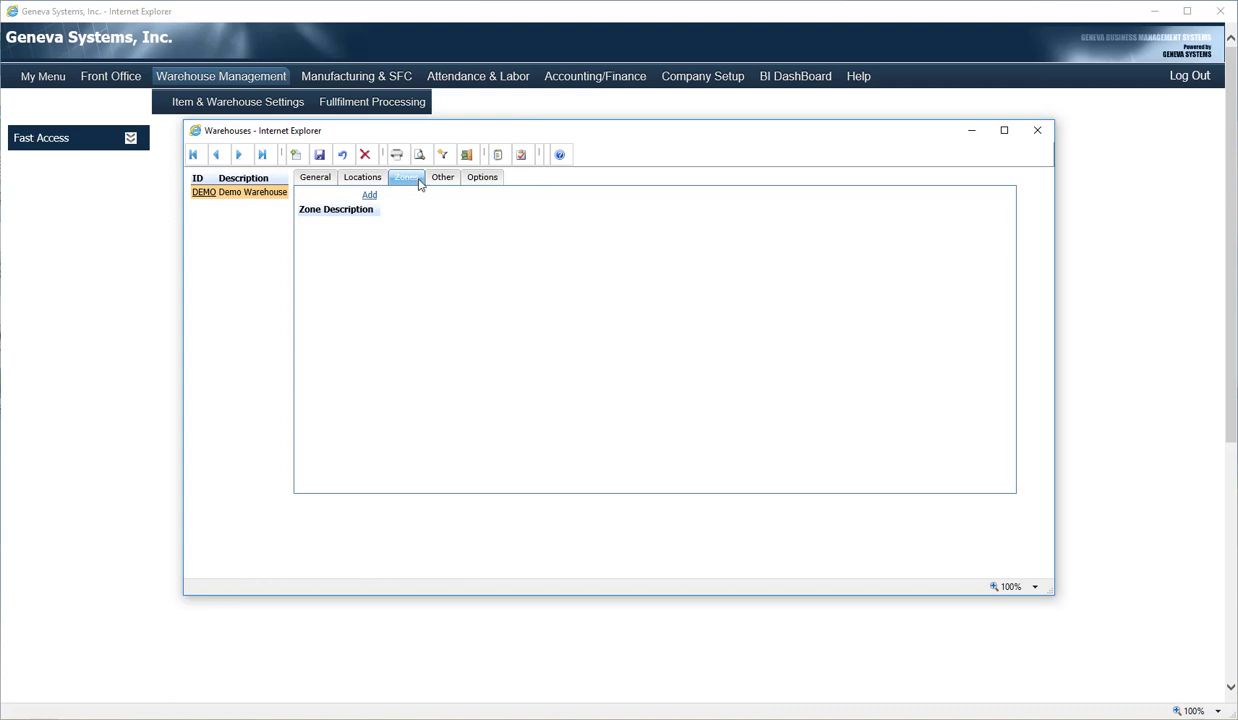
click(437, 184)
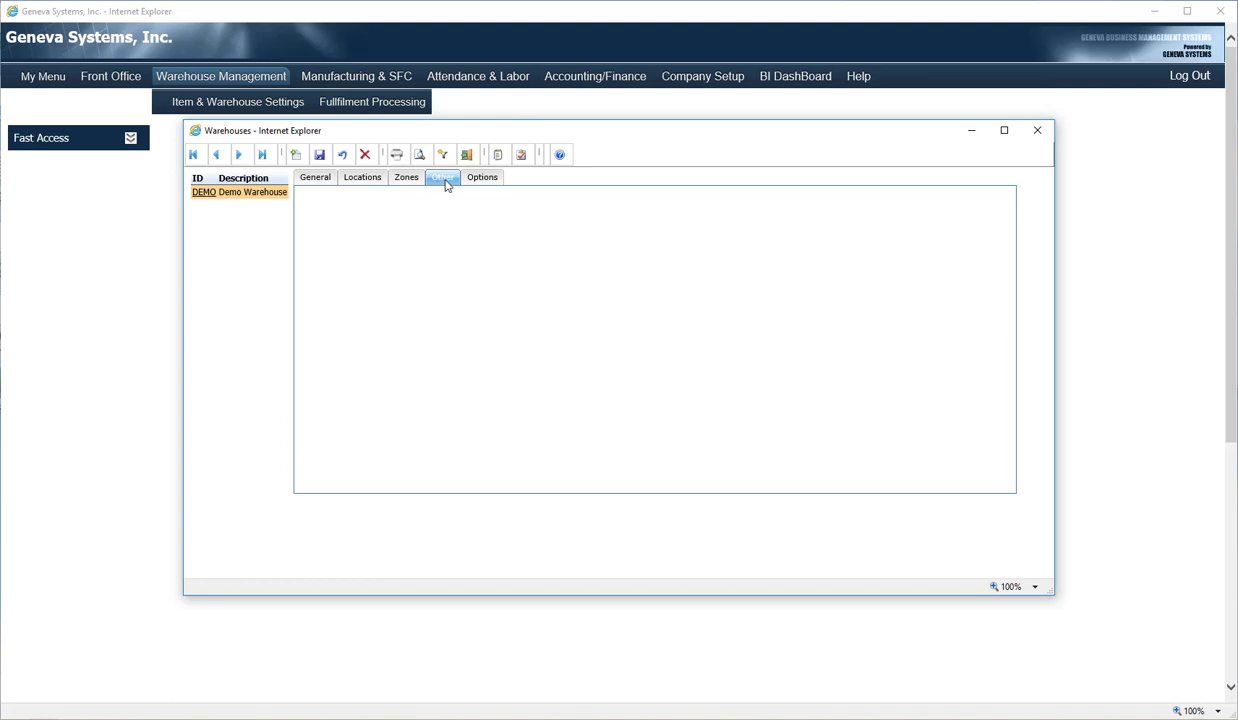
click(481, 183)
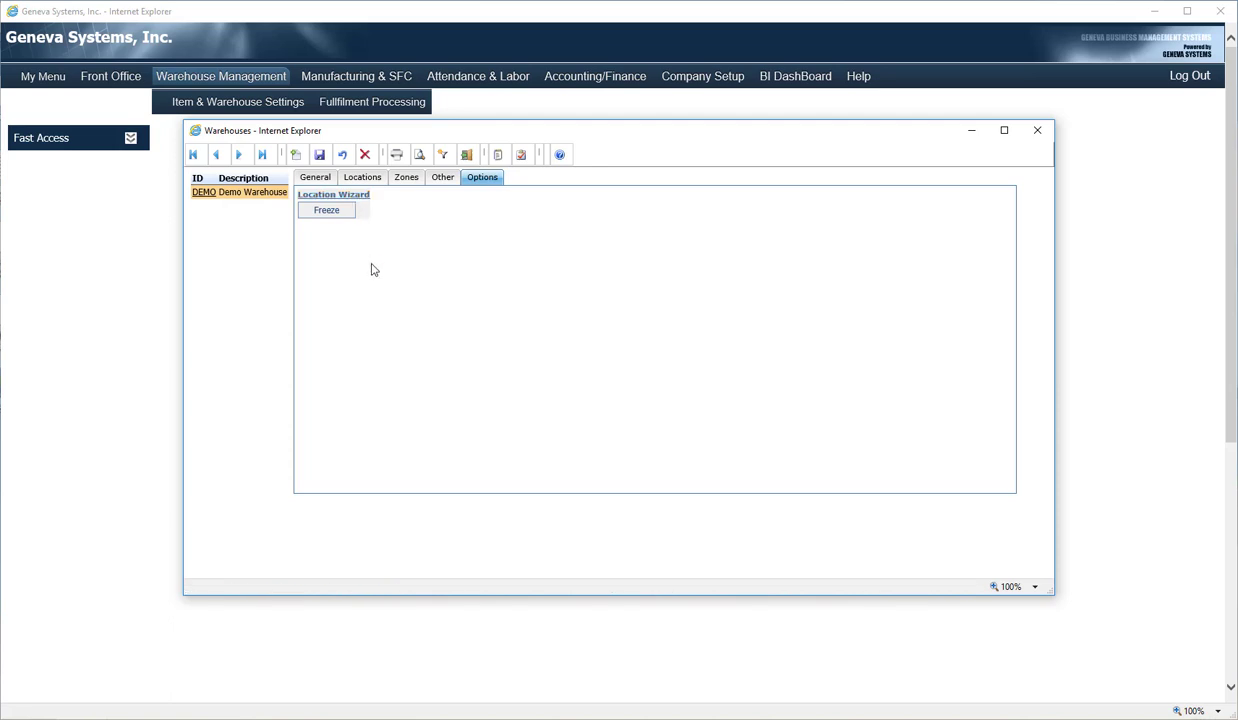
click(314, 178)
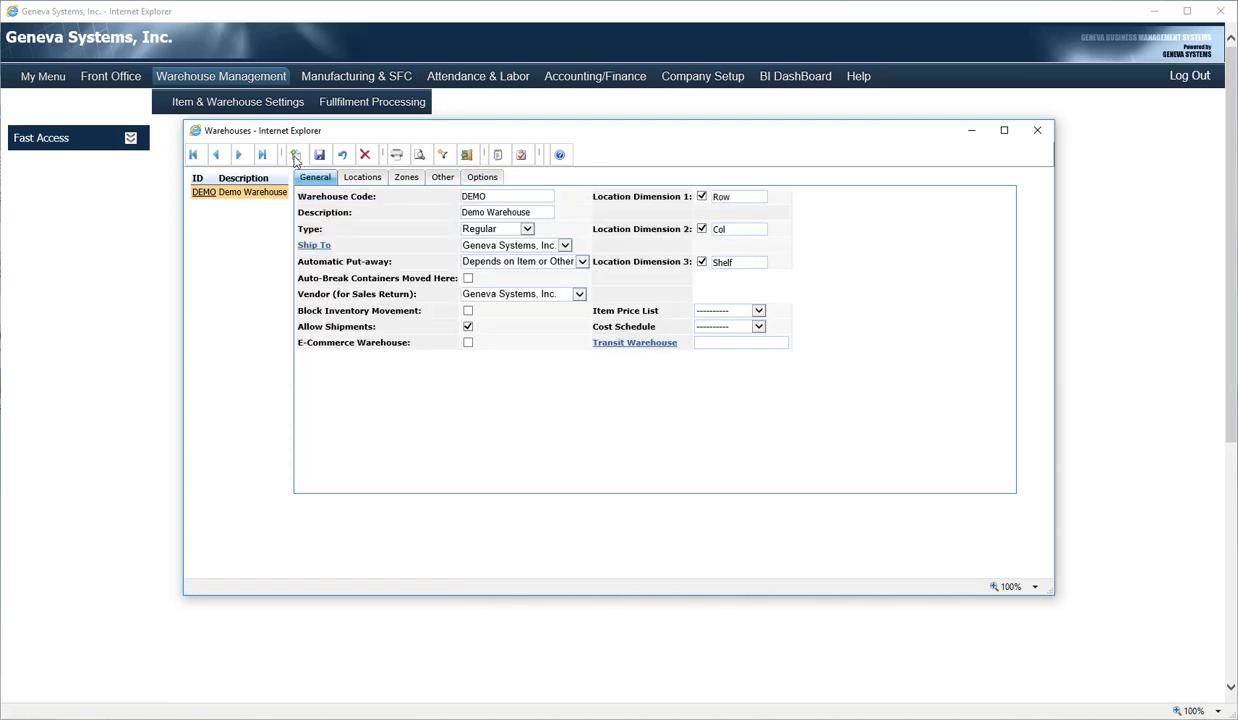
Create and save a new warehouse record with the code LA and the description Los Angeles.
click(296, 156)
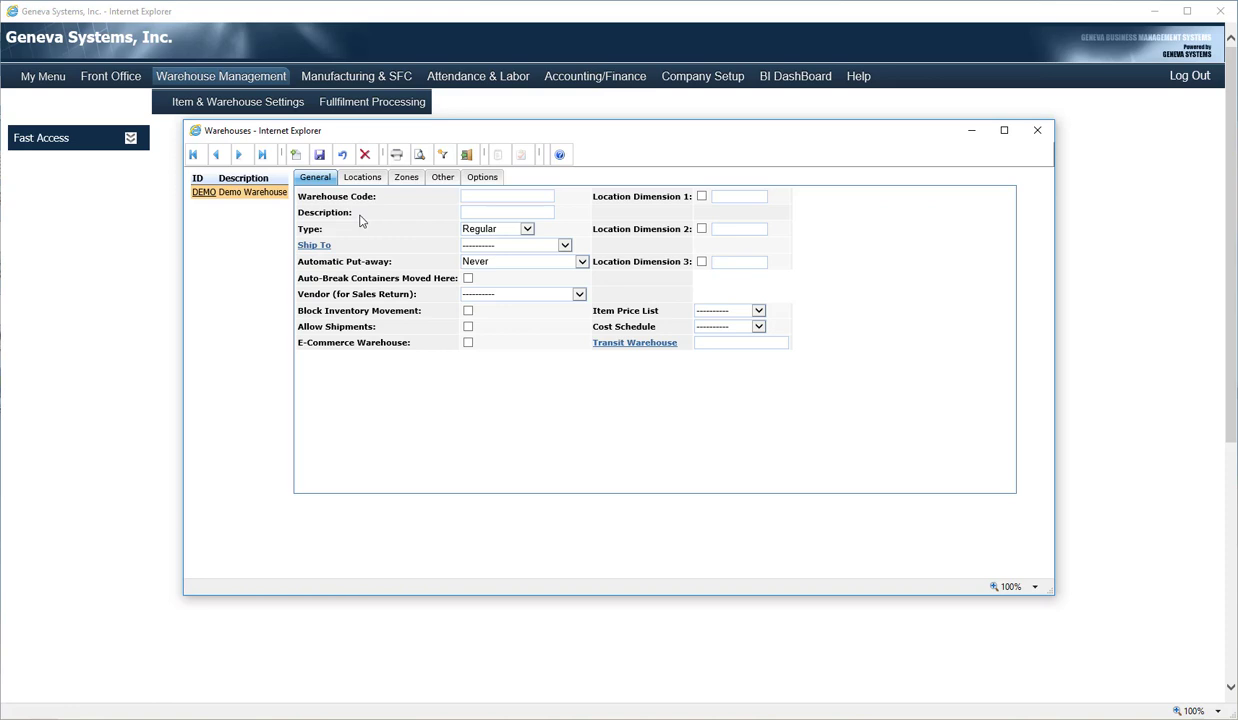
click(494, 197)
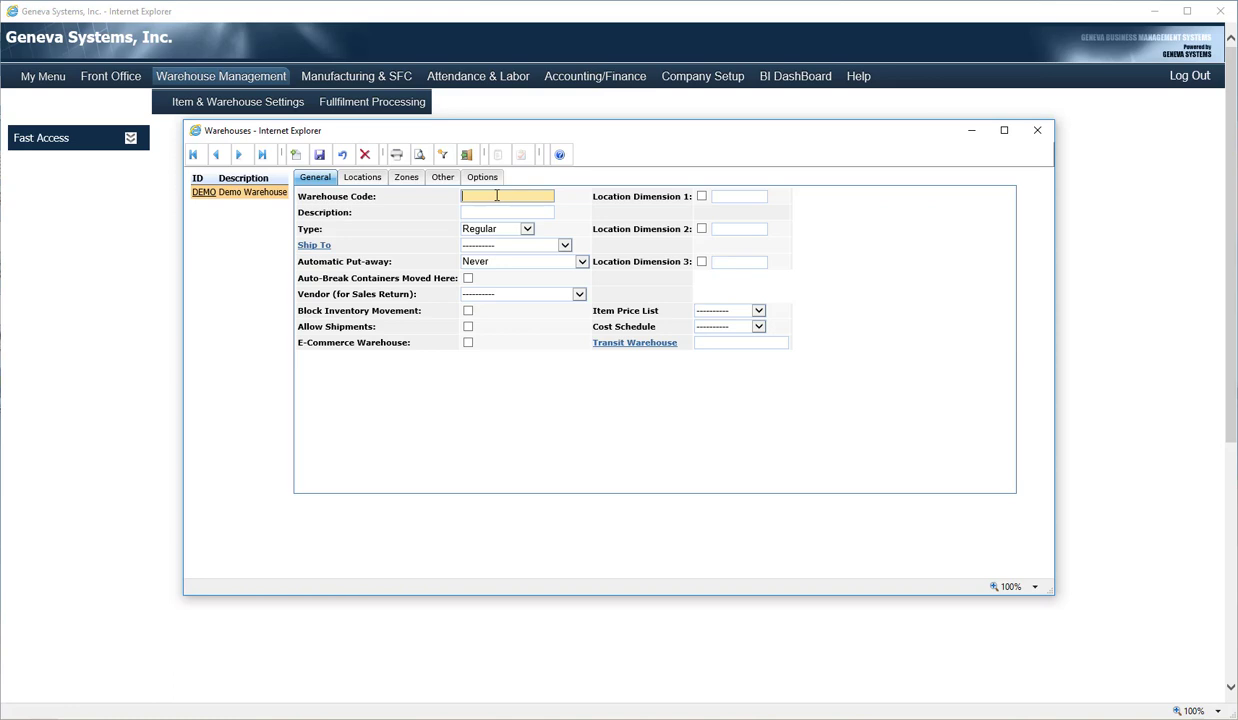
text(LA)
click(489, 212)
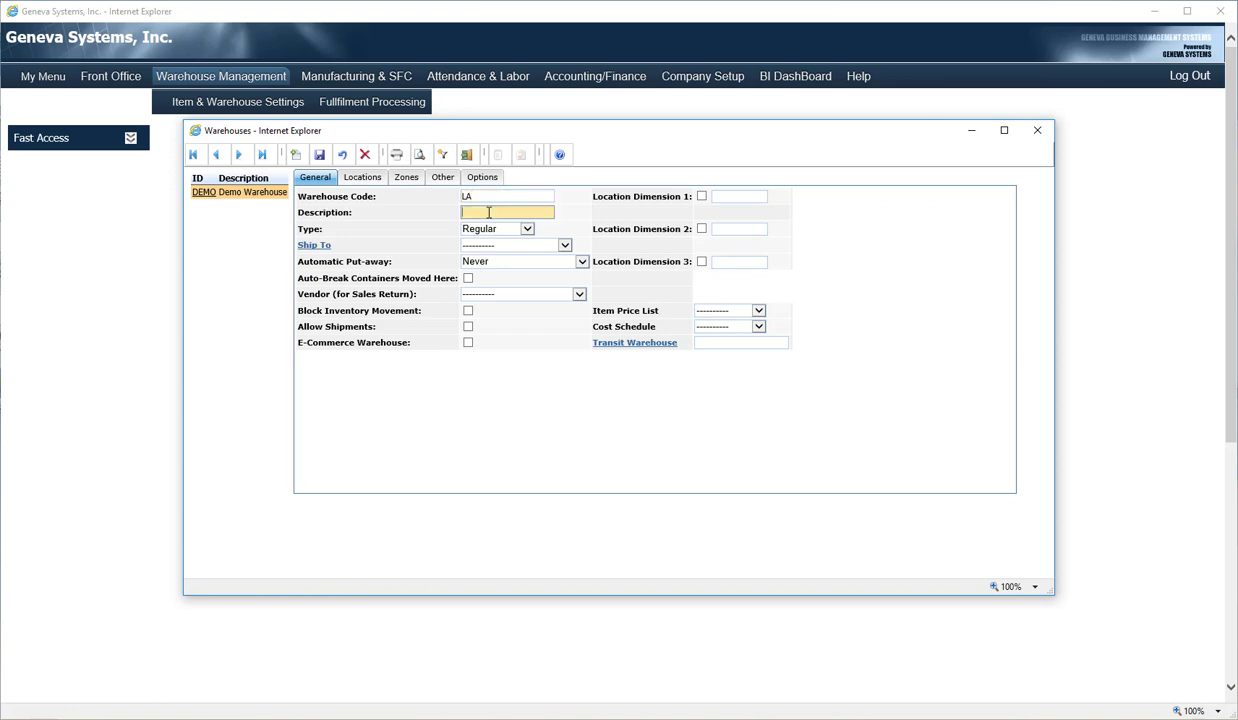
text(Los Angeles)
click(577, 215)
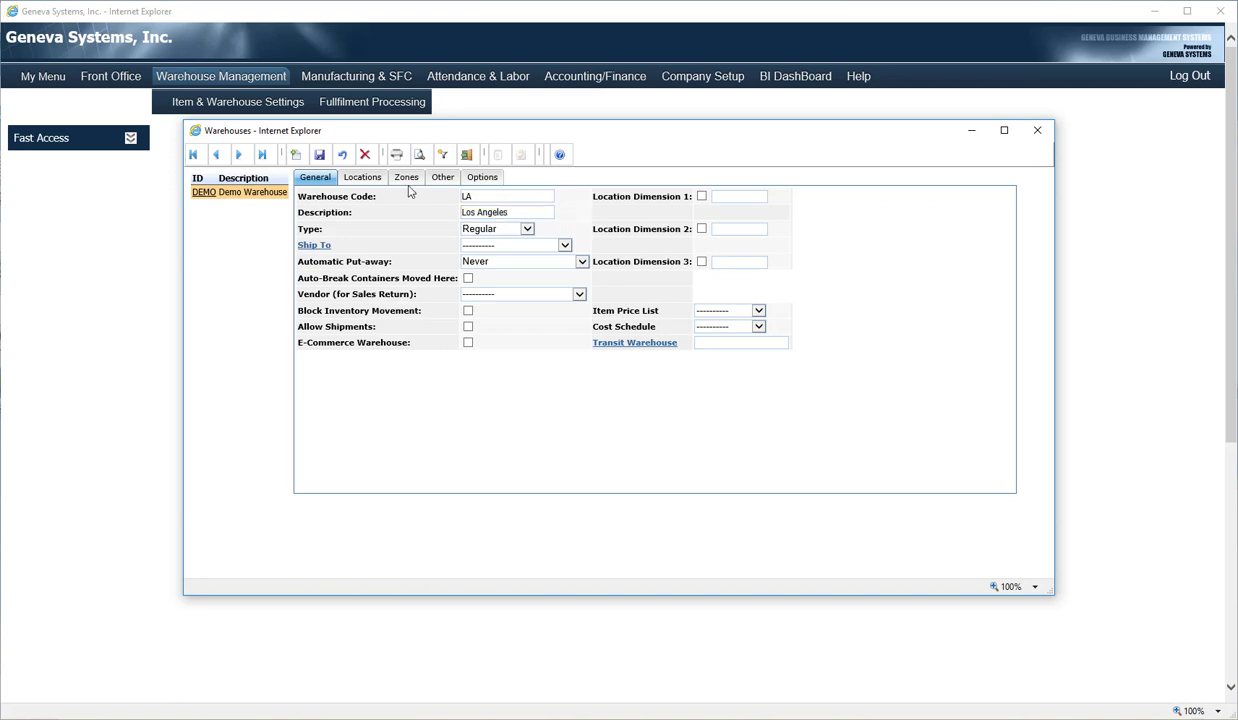
click(320, 158)
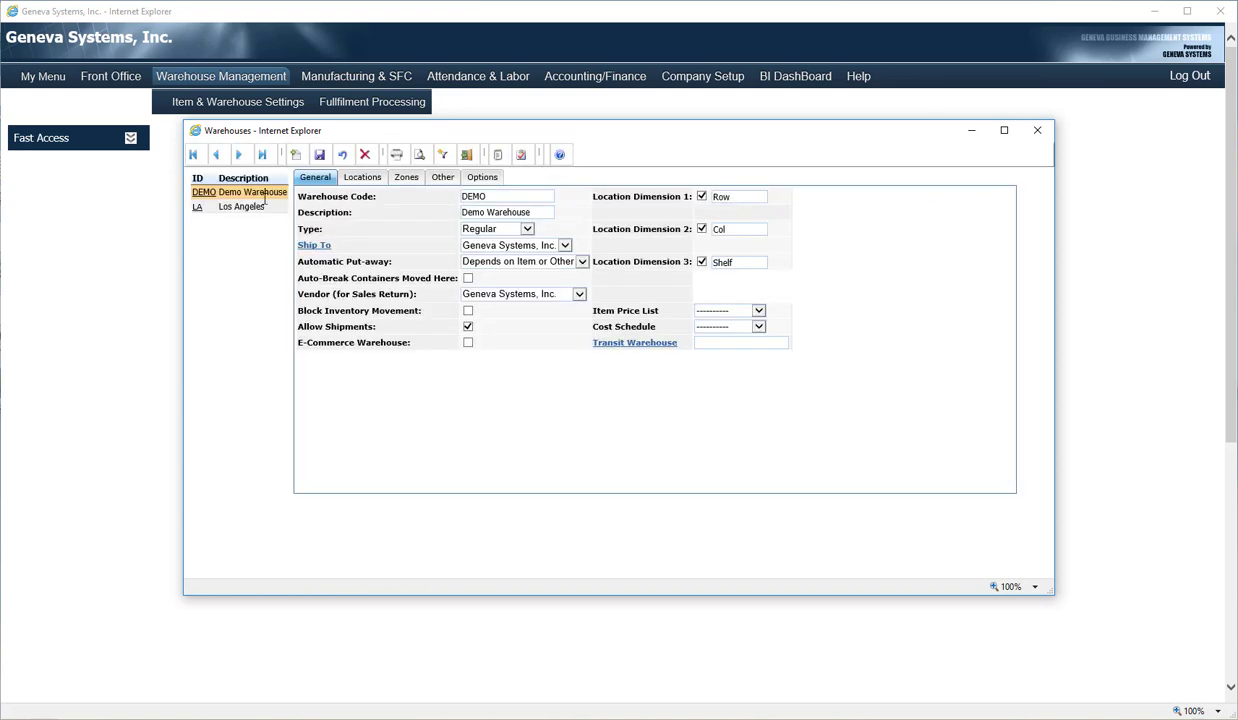
Open the Los Angeles warehouse record and review the choices for its type, ship-to and sales-return vendor.
click(197, 208)
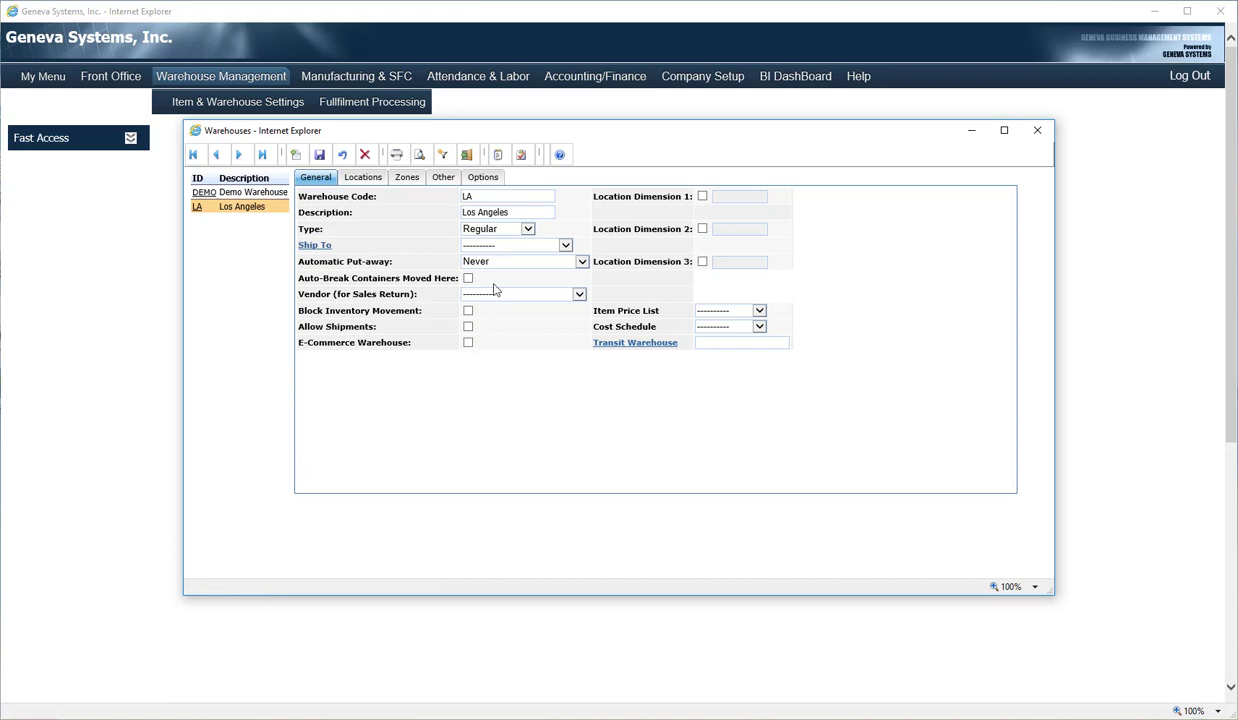
click(528, 230)
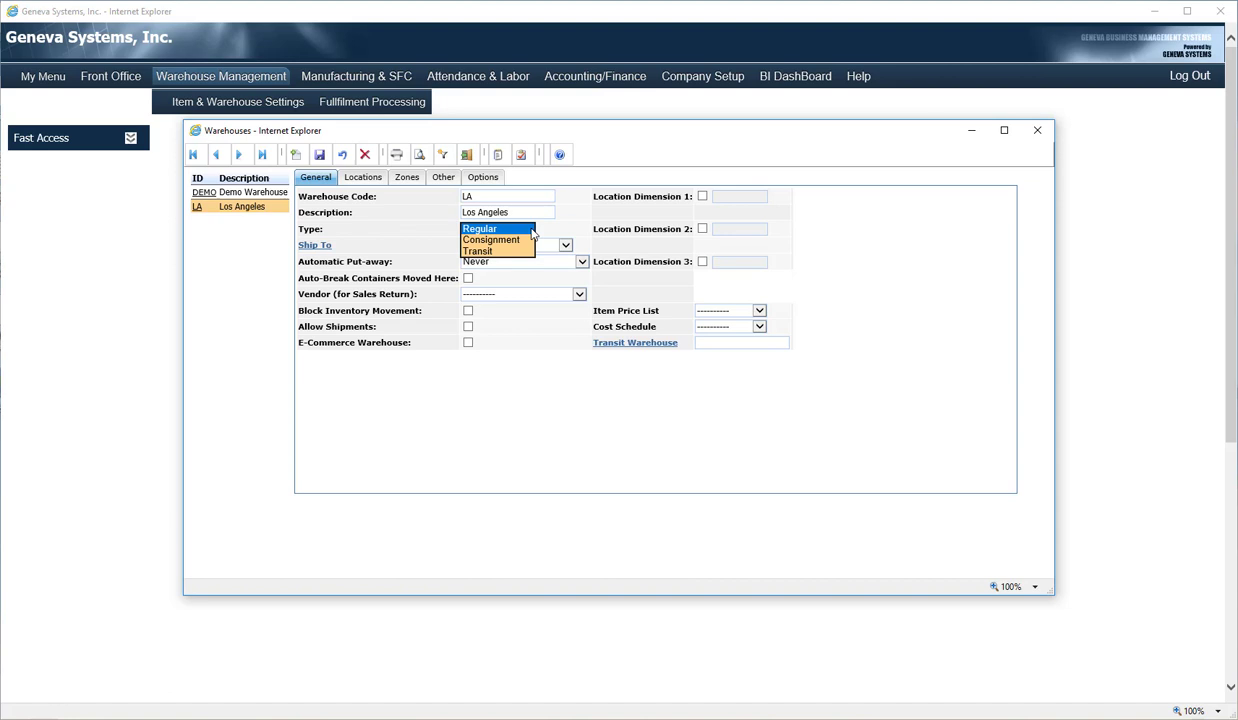
click(530, 229)
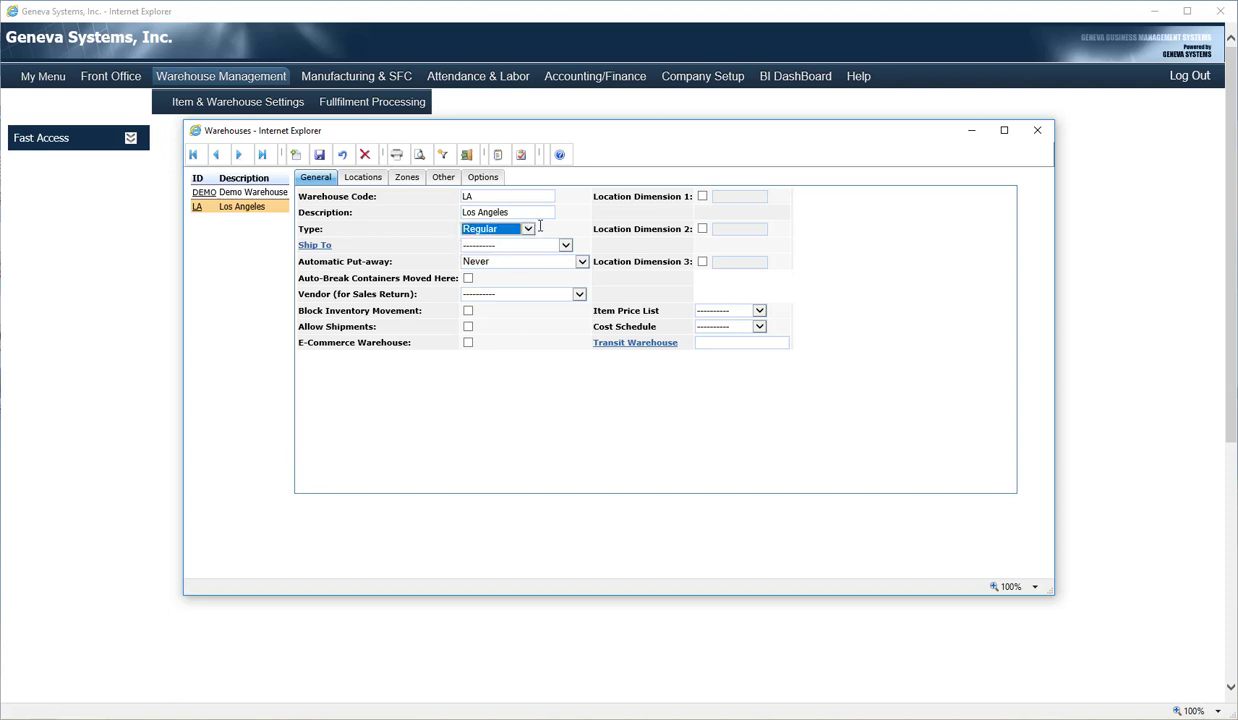
click(567, 231)
click(565, 245)
click(568, 245)
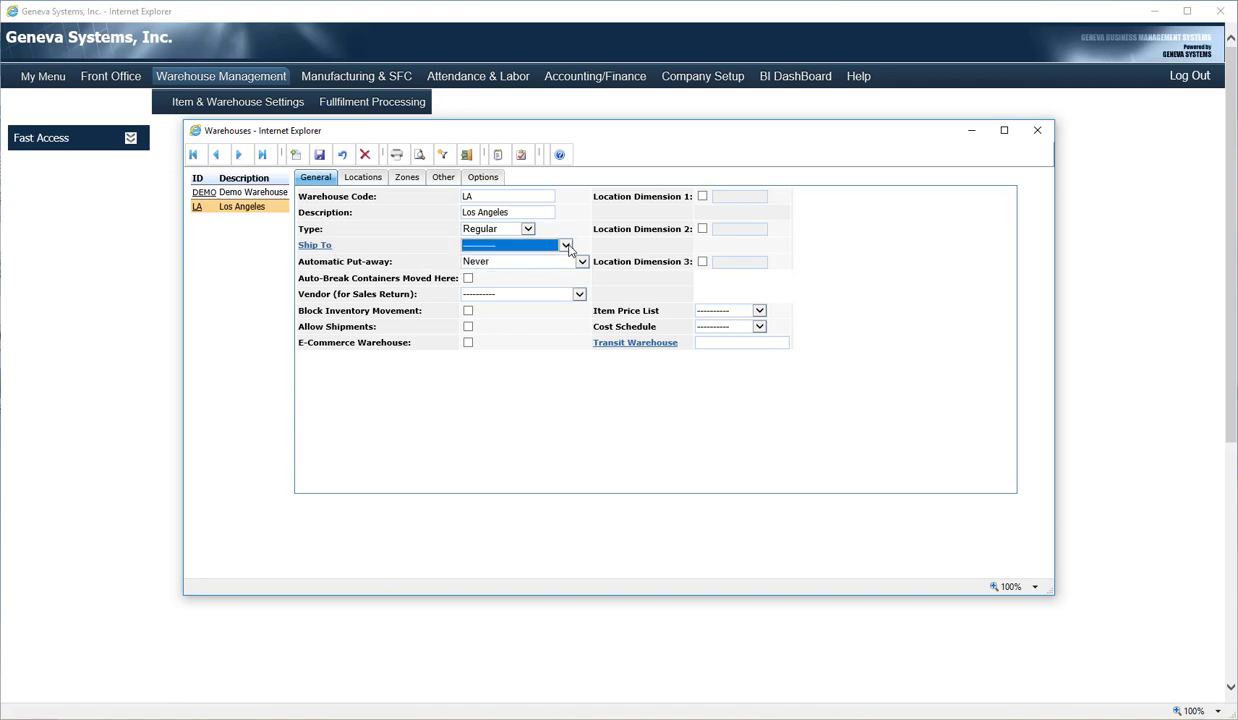
click(579, 295)
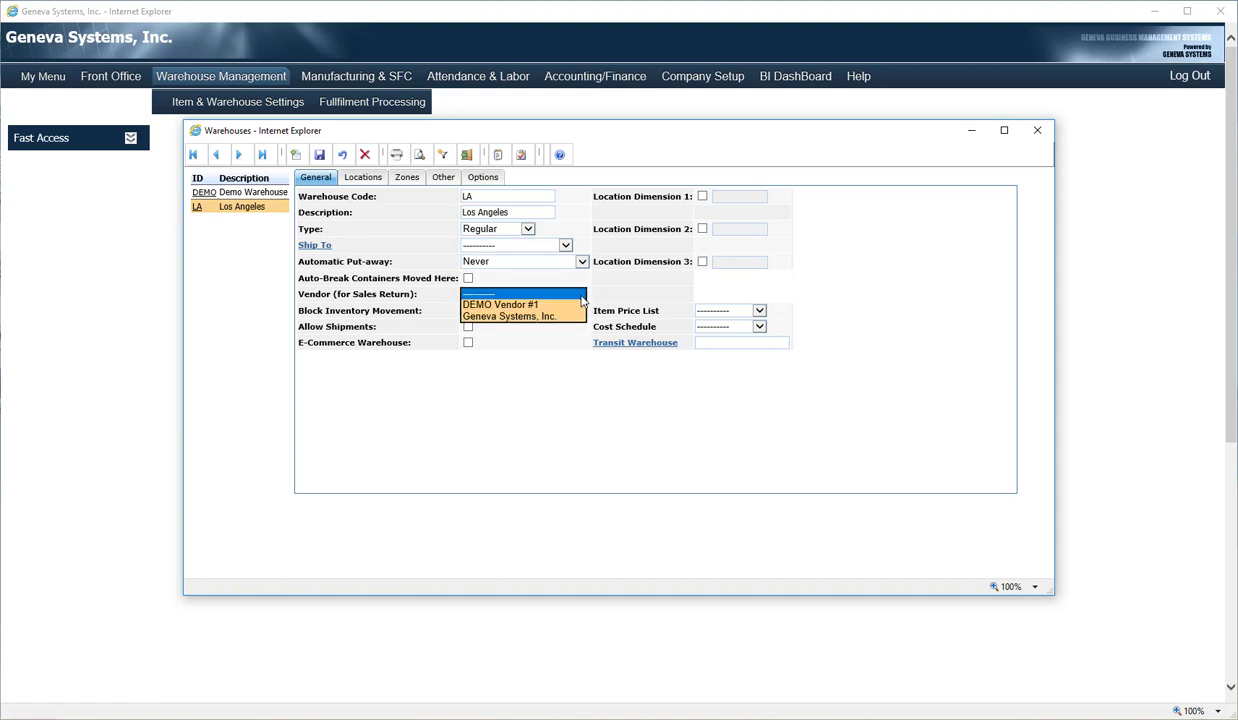
click(581, 295)
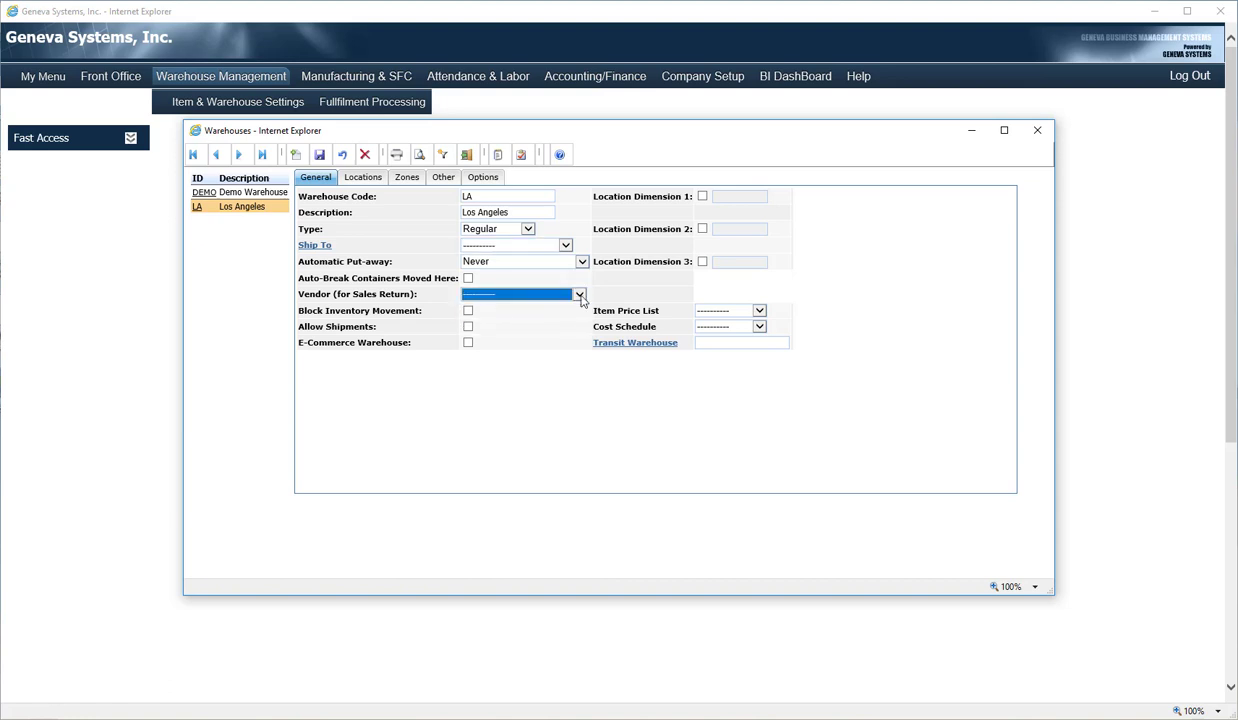
click(559, 342)
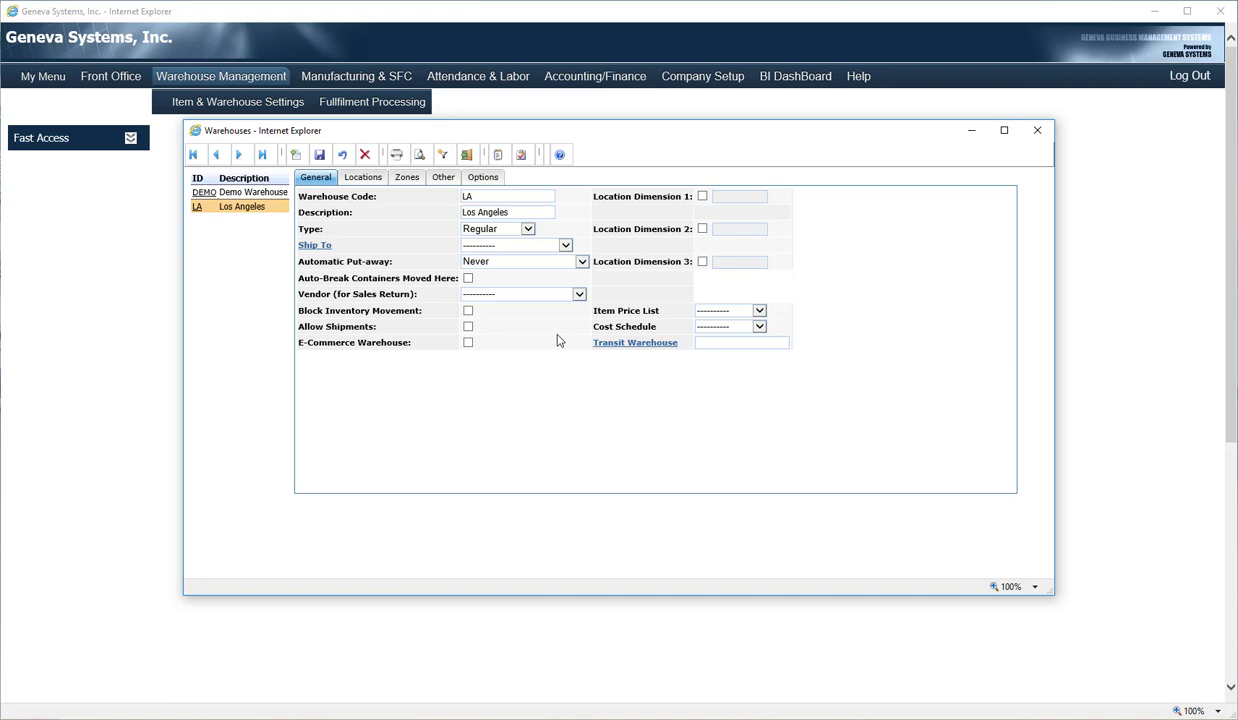
Set both the Ship To and the sales-return vendor of the LA warehouse to Geneva Systems, Inc.
click(551, 245)
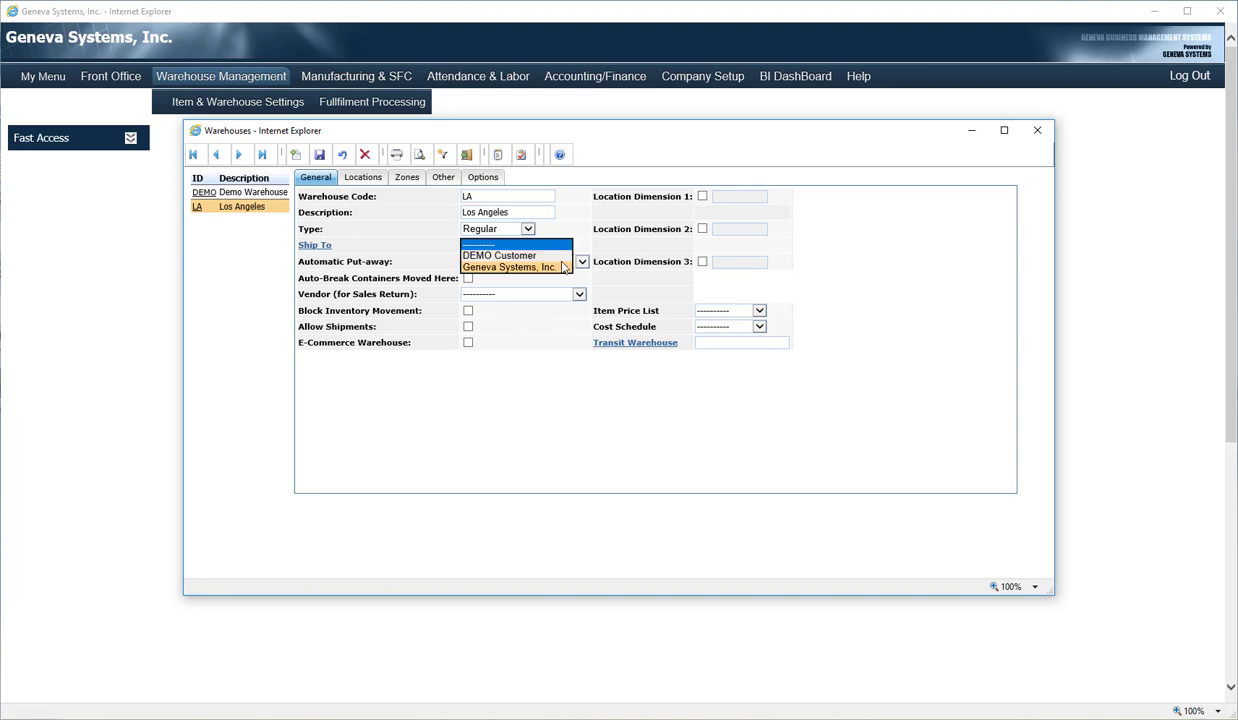
click(562, 267)
click(578, 295)
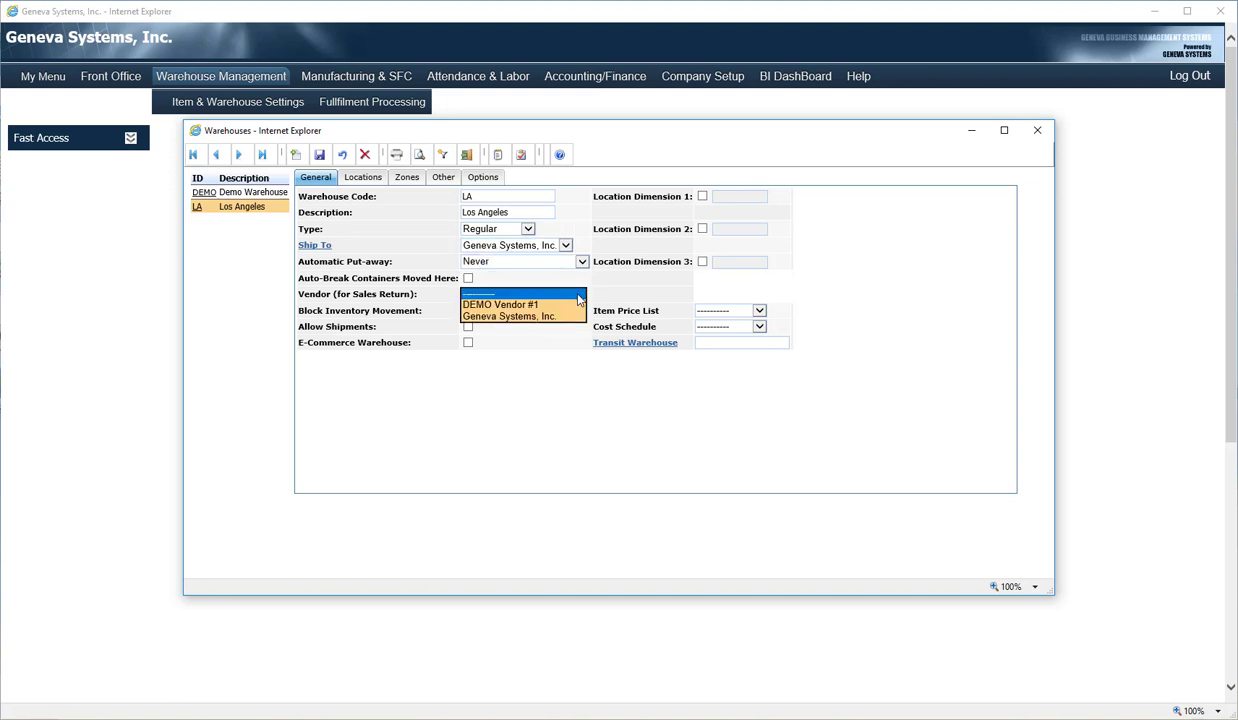
click(540, 316)
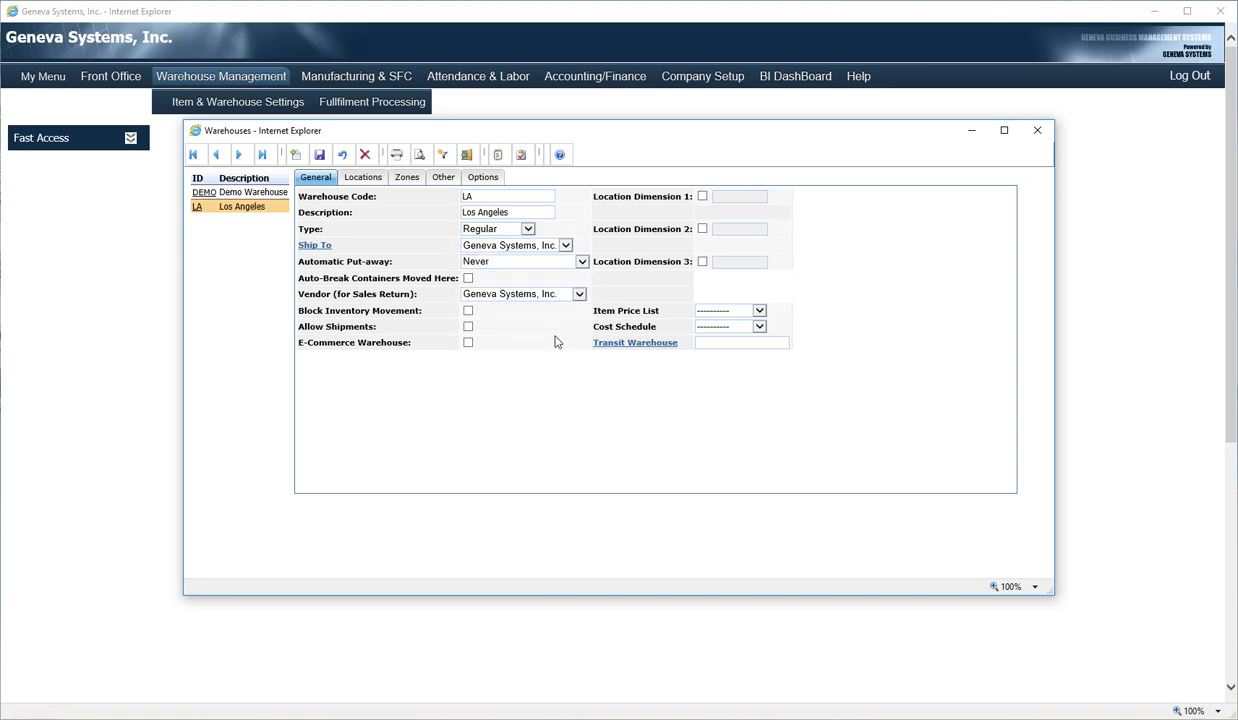
Set automatic put-away to Depends on Item or Other, and enable Allow Shipments and E-Commerce Warehouse for the LA warehouse.
click(581, 262)
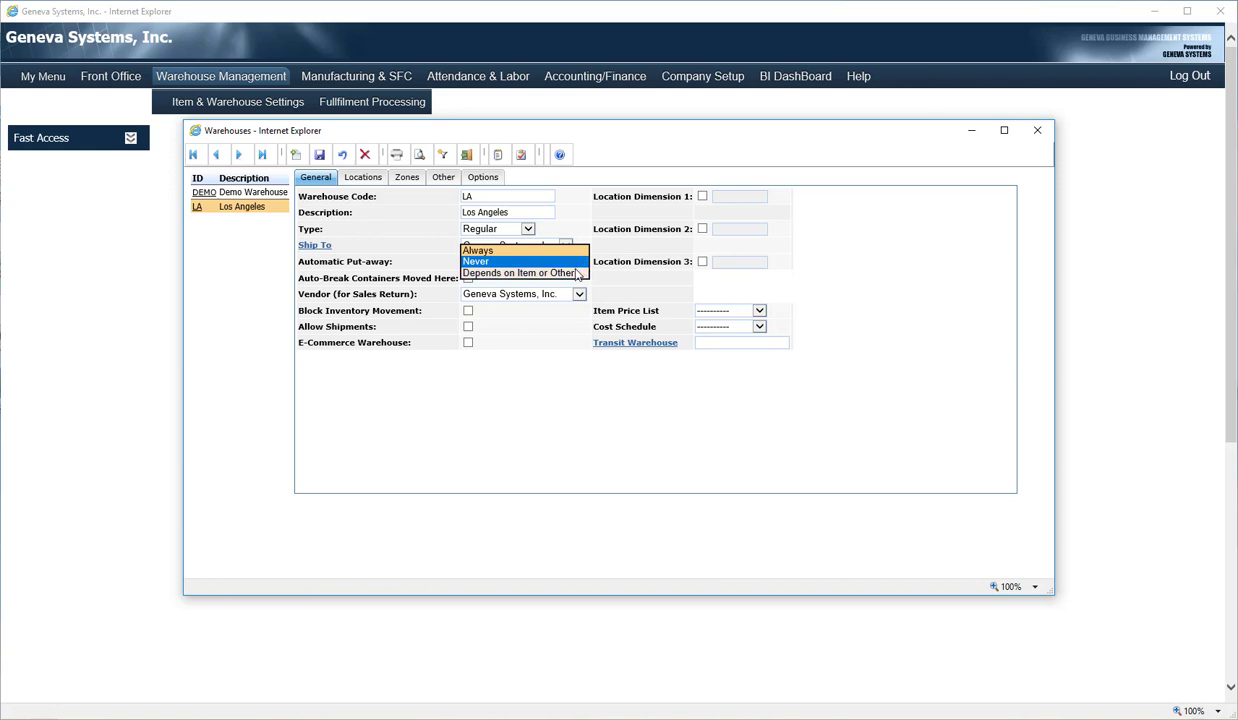
click(576, 273)
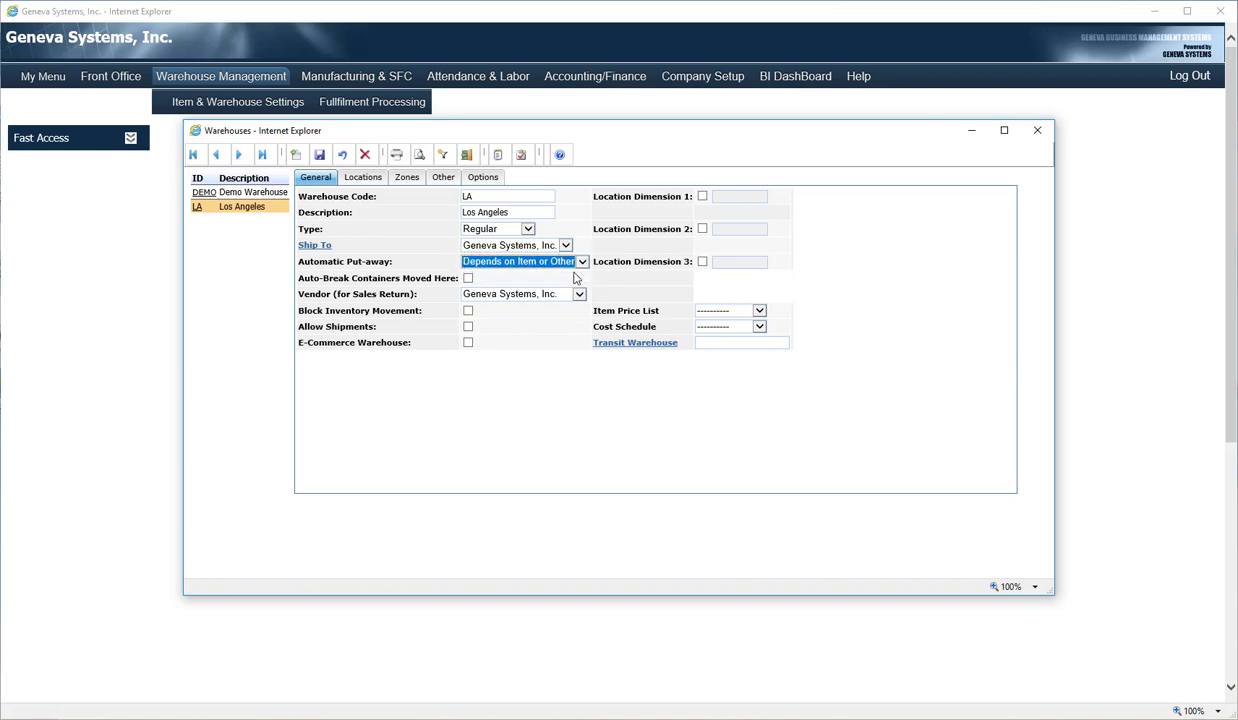
click(573, 338)
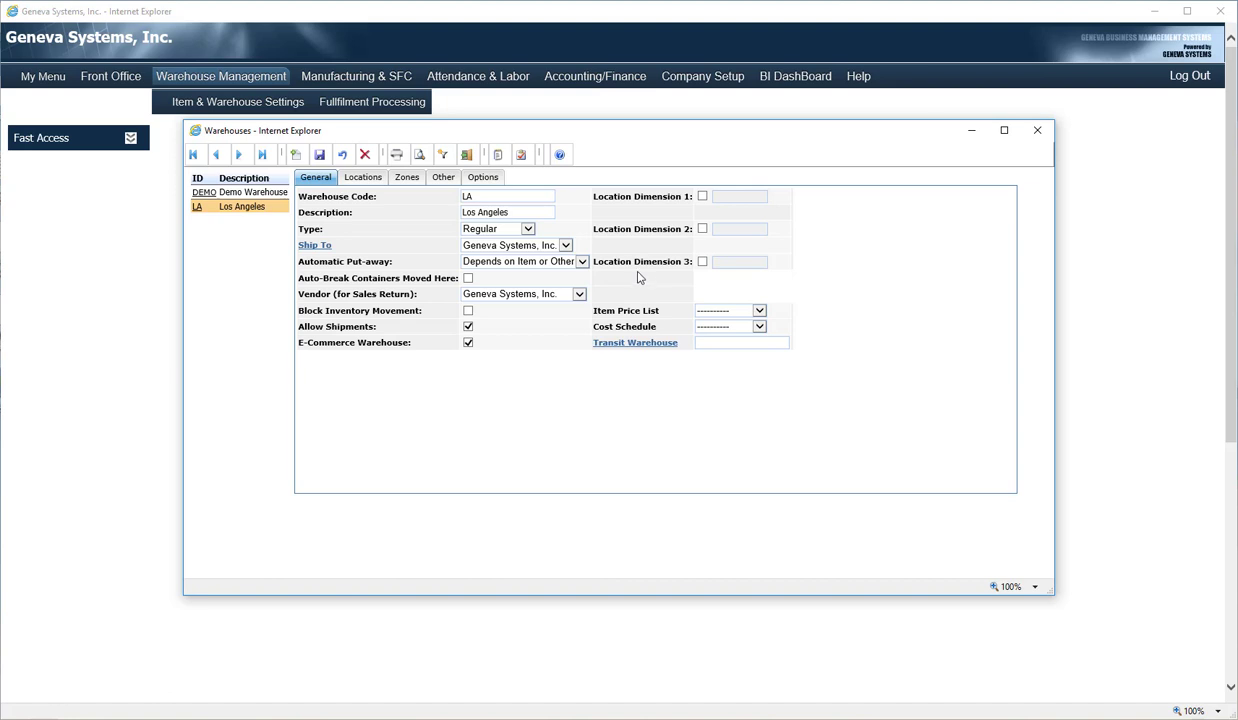
Enable all three location dimensions of the LA warehouse and name them Row, Col and Shelf in order.
click(702, 197)
click(702, 229)
click(702, 262)
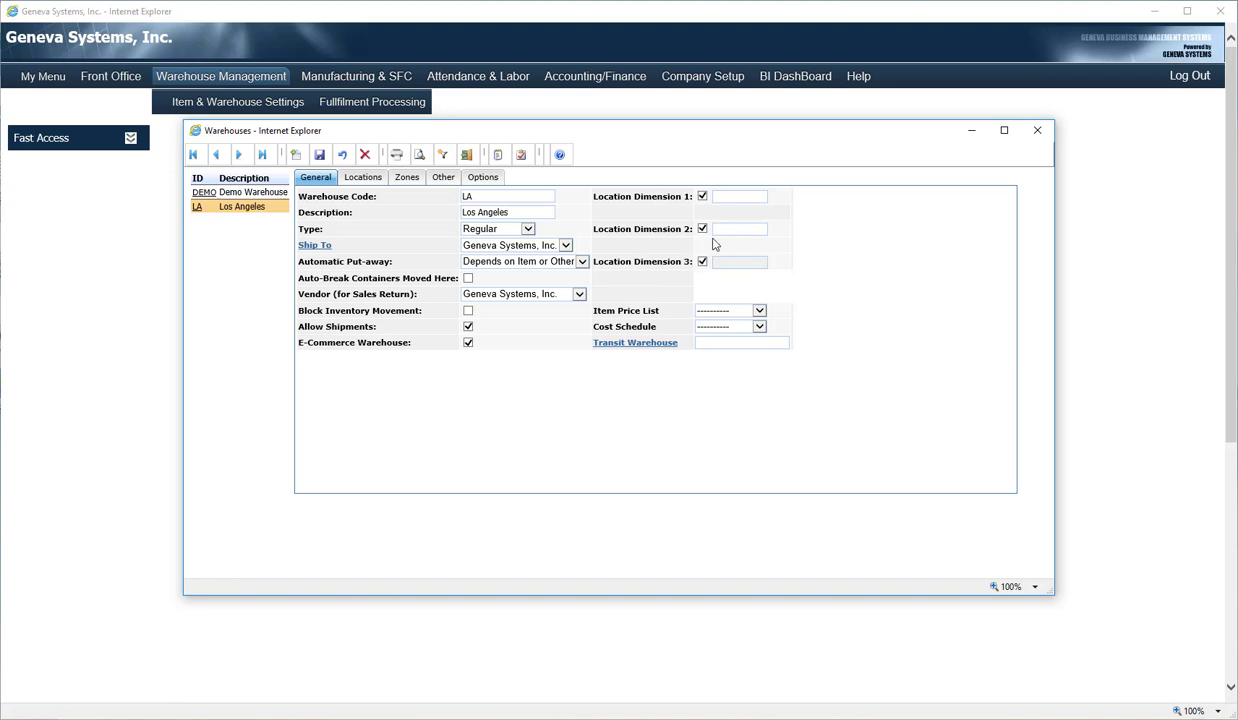
click(726, 196)
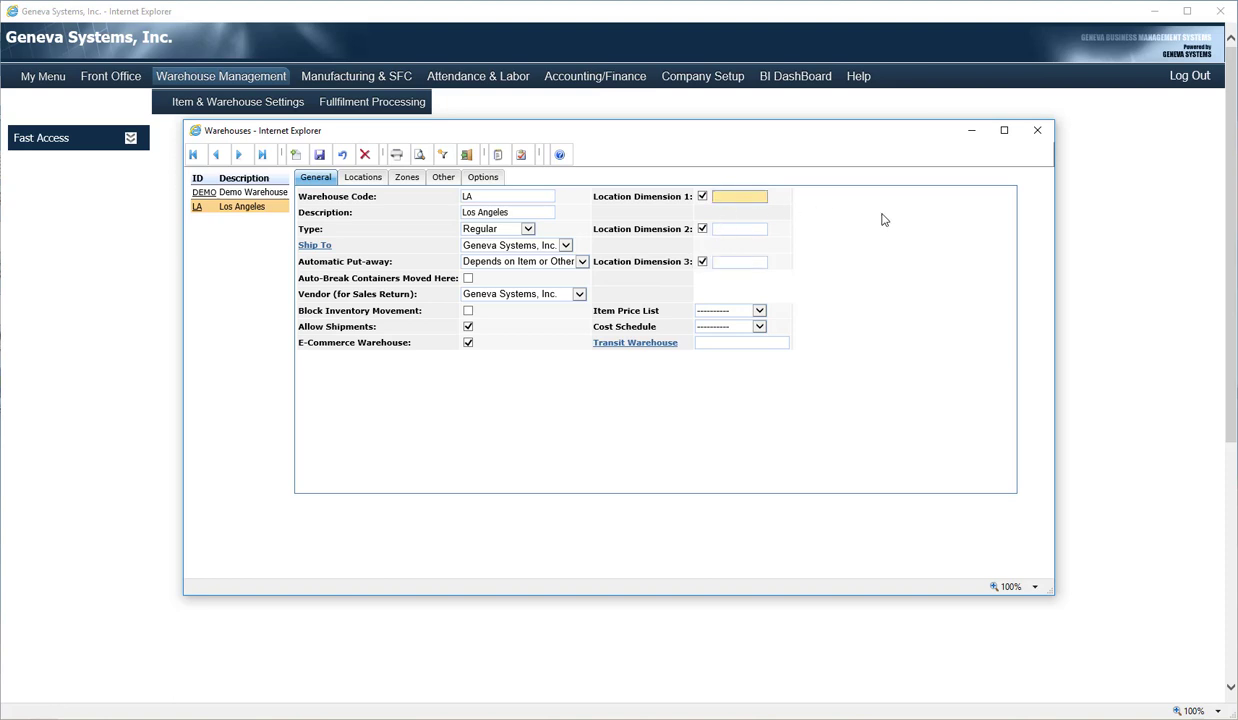
text(Row)
click(737, 228)
text(Col)
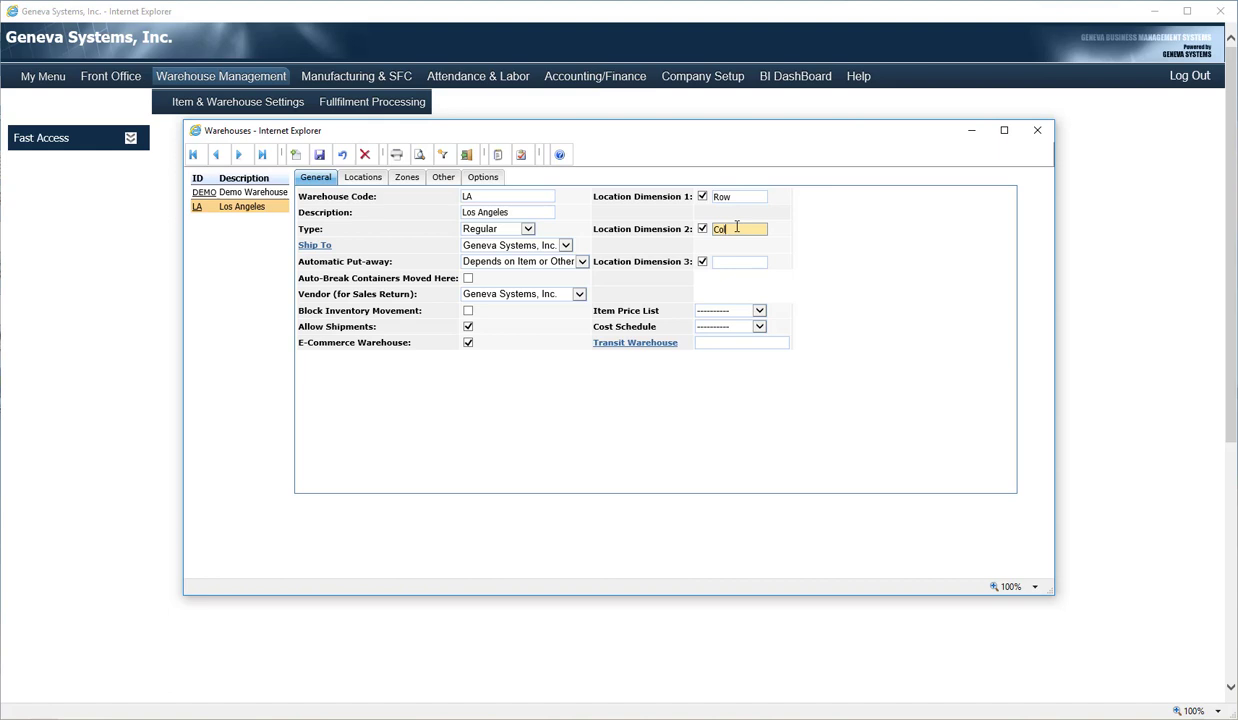
click(724, 260)
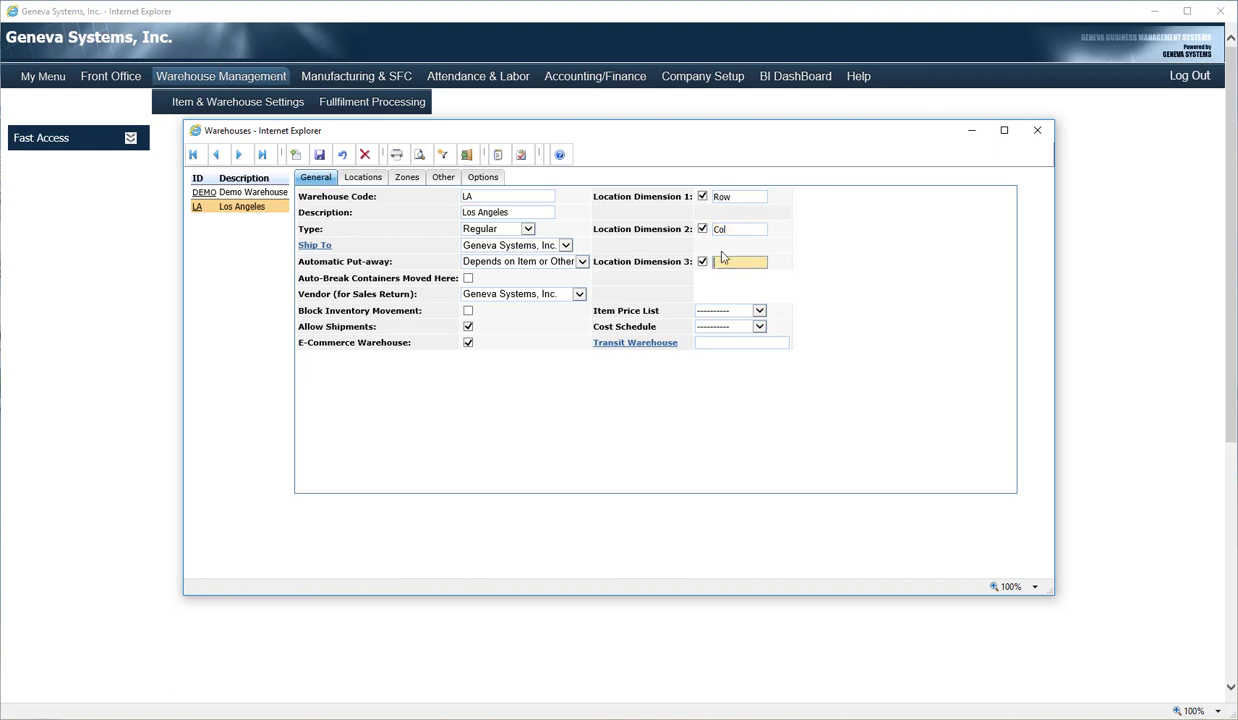
text(Shelf)
click(842, 289)
Check the item price list and cost schedule choices, leave them and the transit warehouse blank, and save the LA warehouse.
click(758, 313)
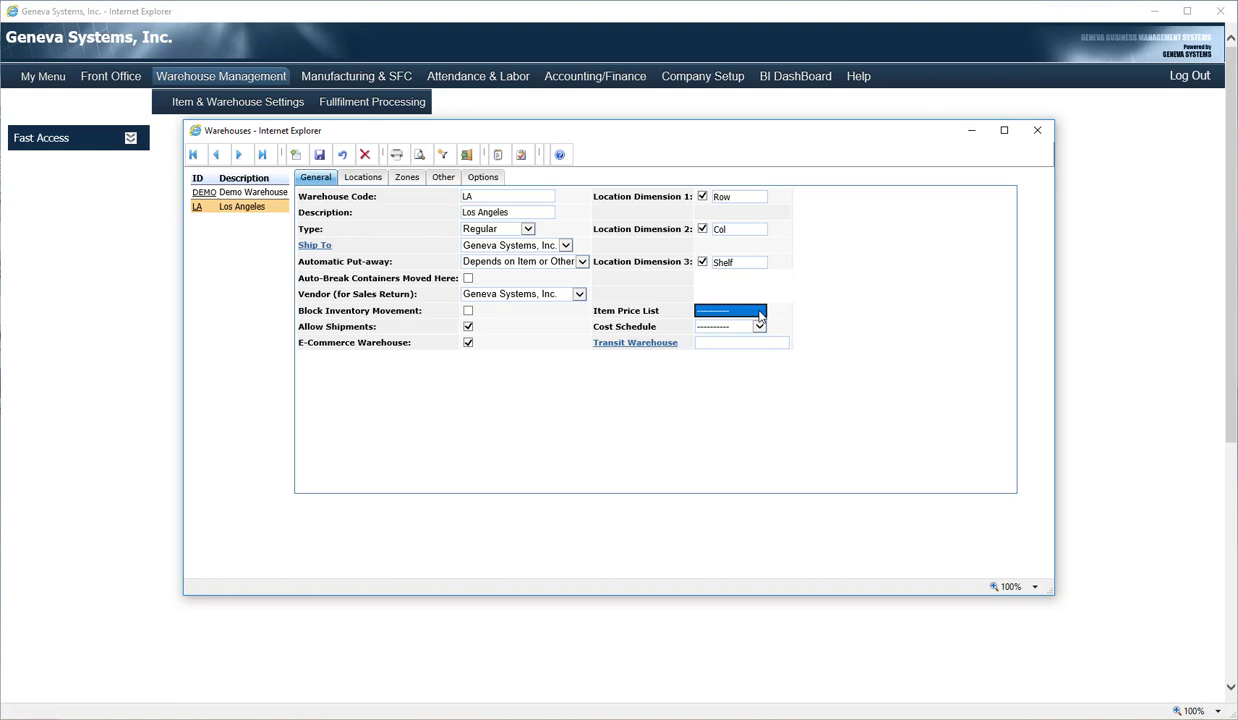
click(759, 327)
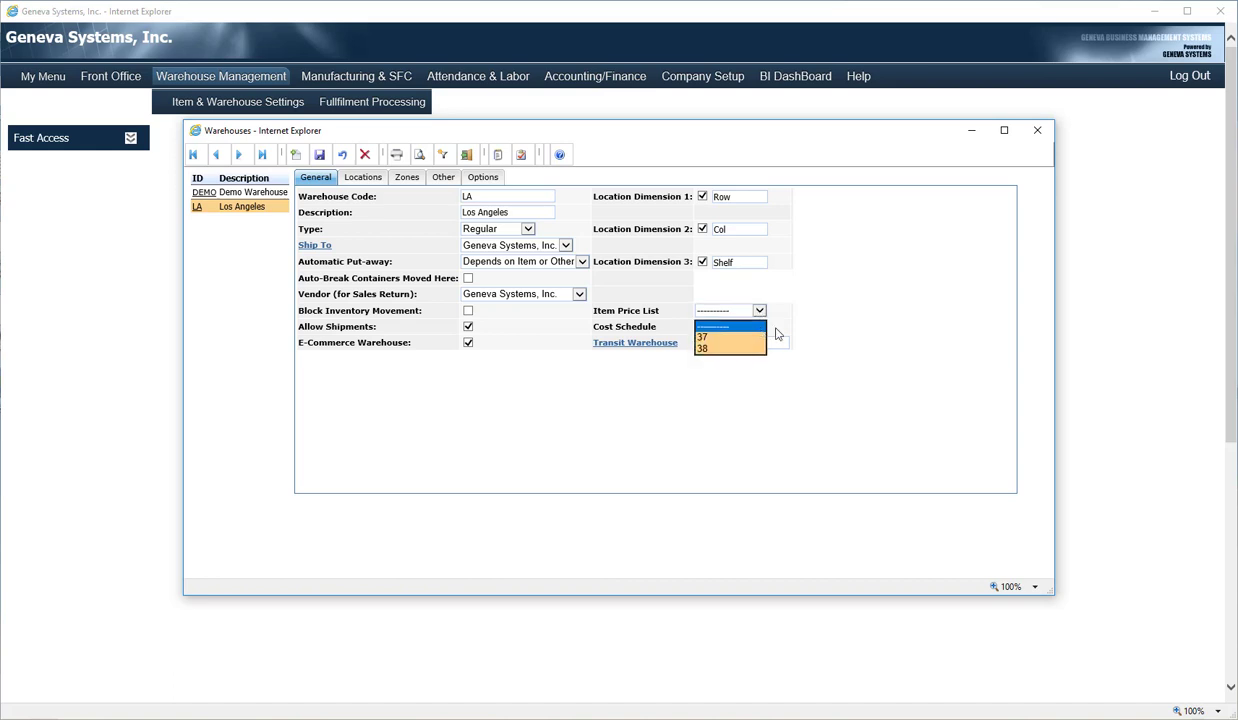
click(862, 331)
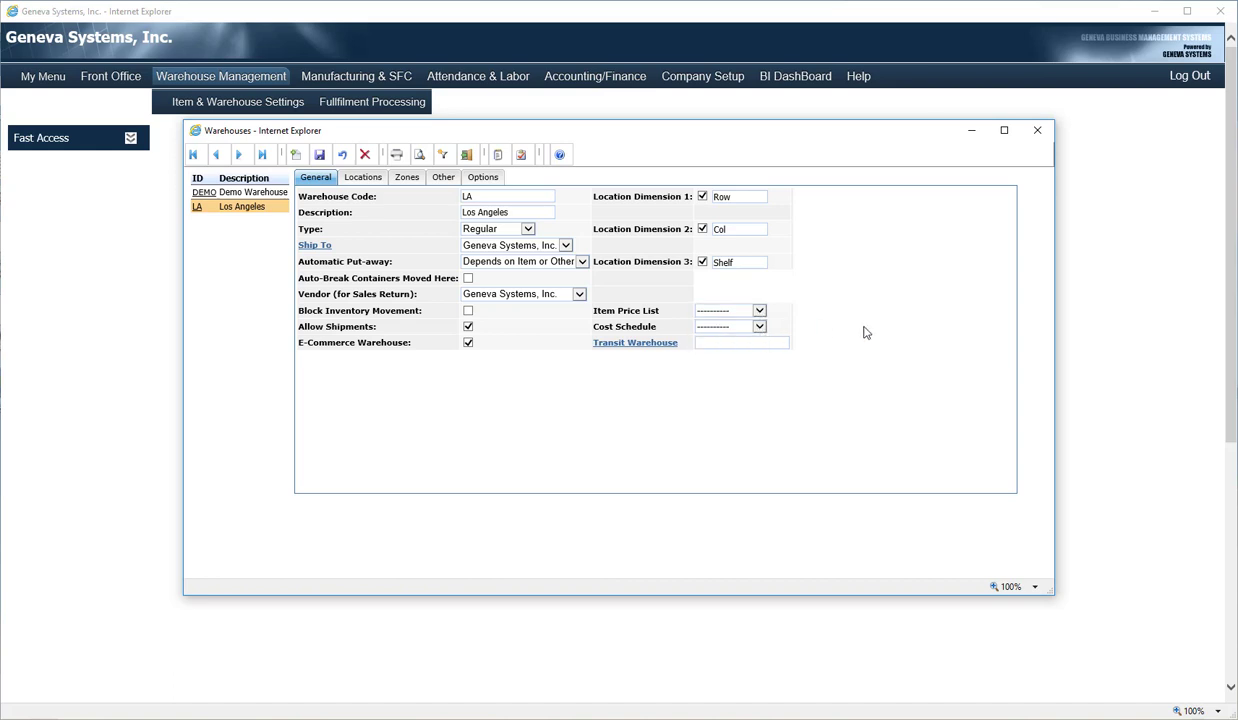
click(708, 343)
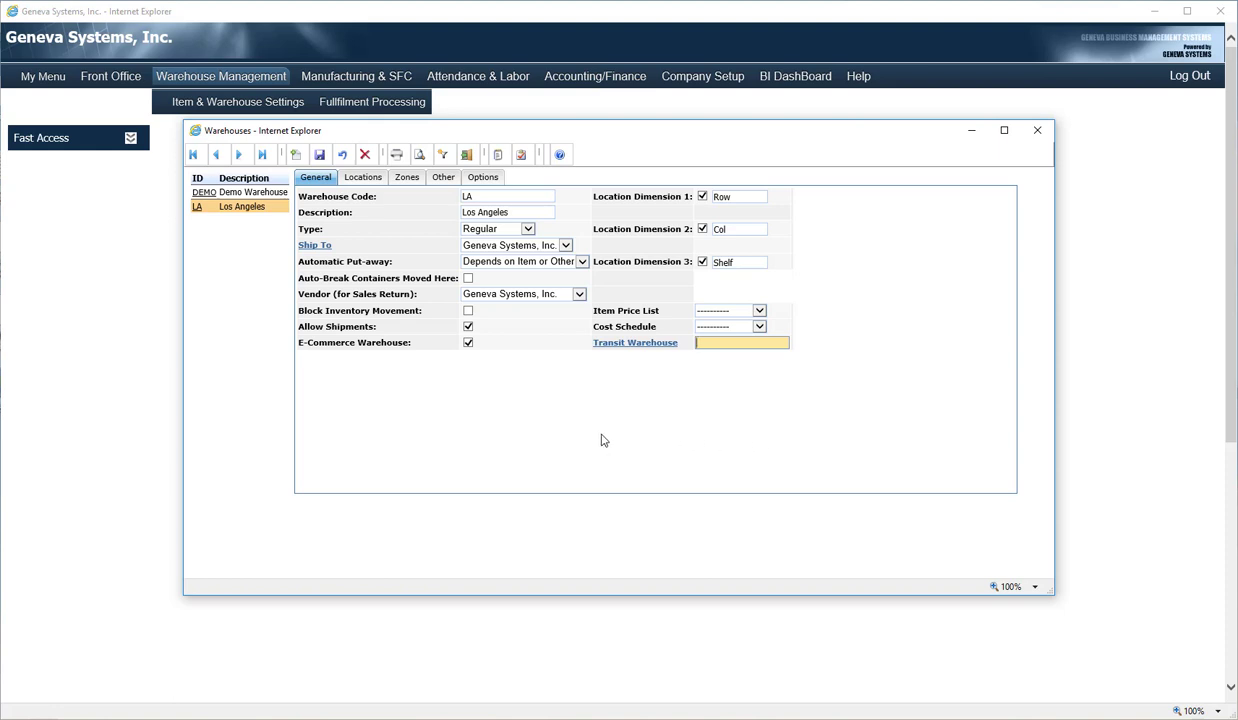
click(318, 154)
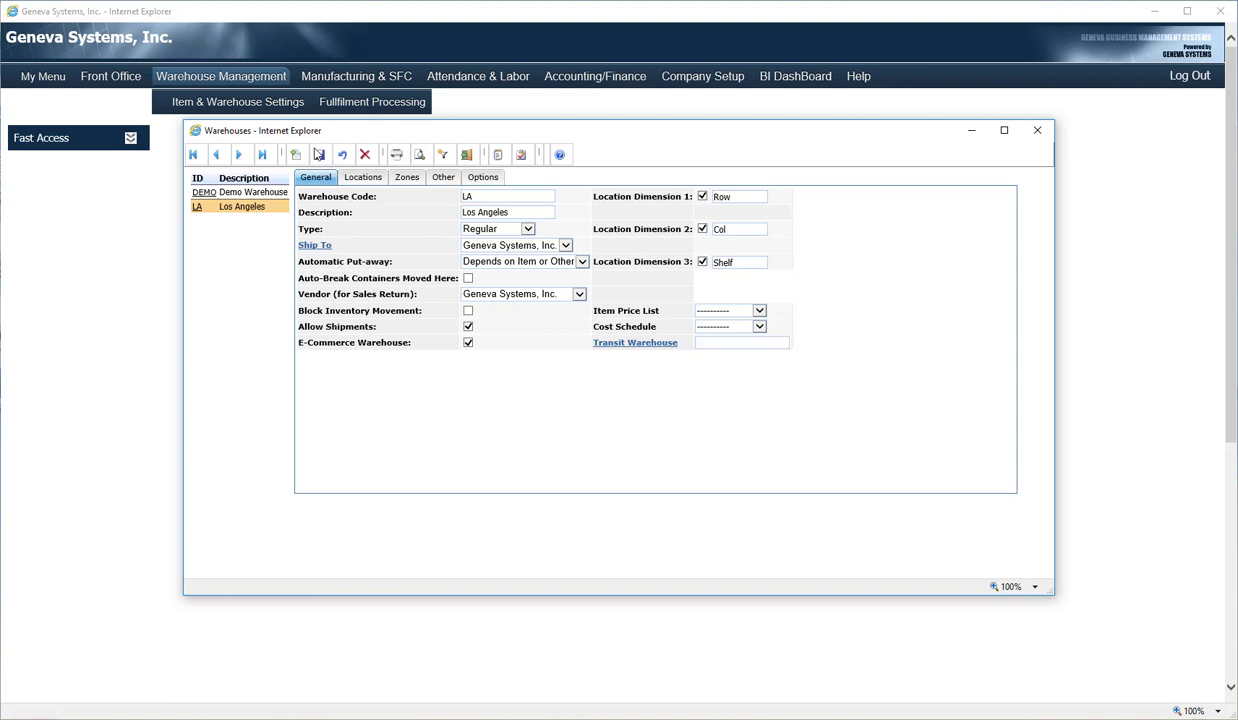